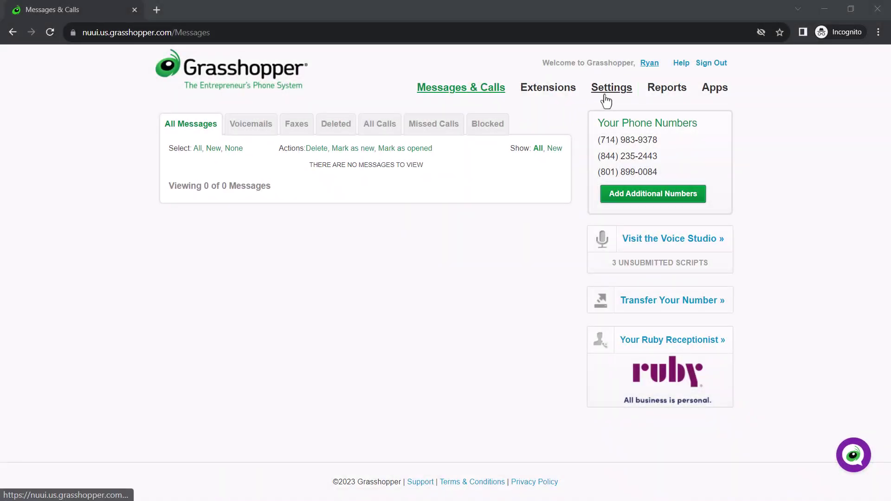
- Open the account-level Away Greeting for changes in the account's greeting settings
click(606, 95)
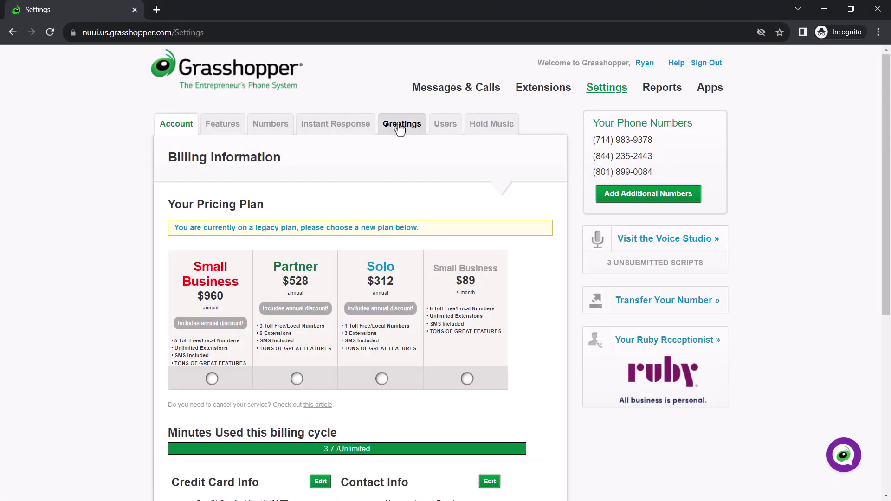
click(401, 124)
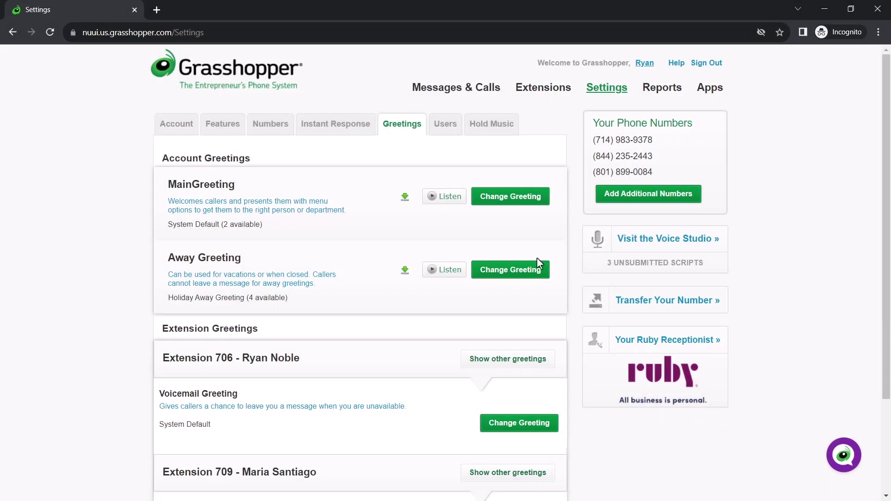
click(535, 269)
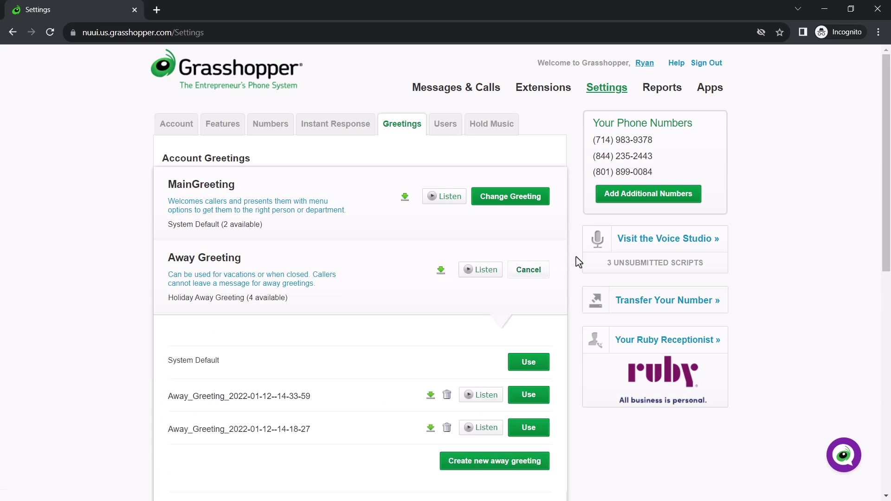
- Look at the recording methods offered for creating a new account away greeting, and close the dialog
scroll(579, 262, down, 3)
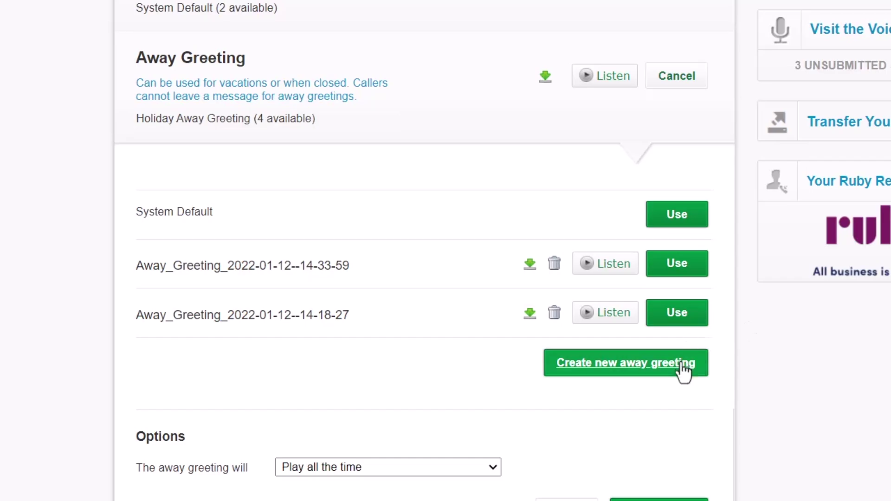
click(682, 367)
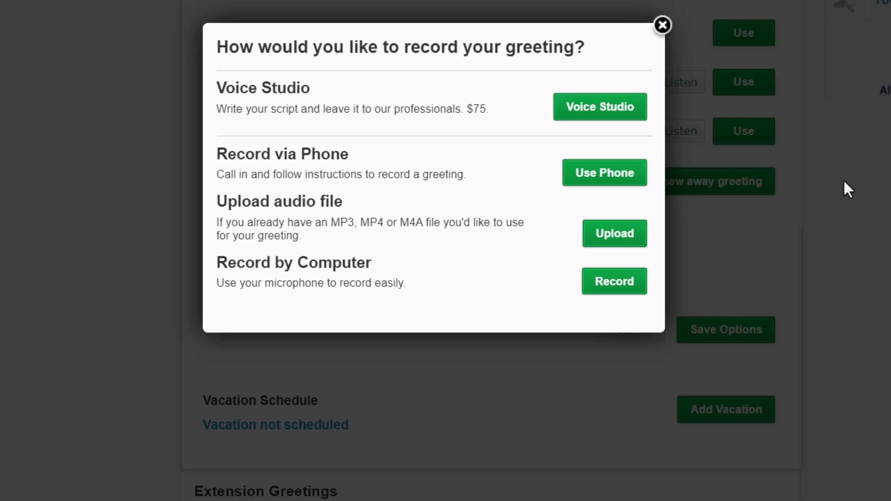
click(663, 26)
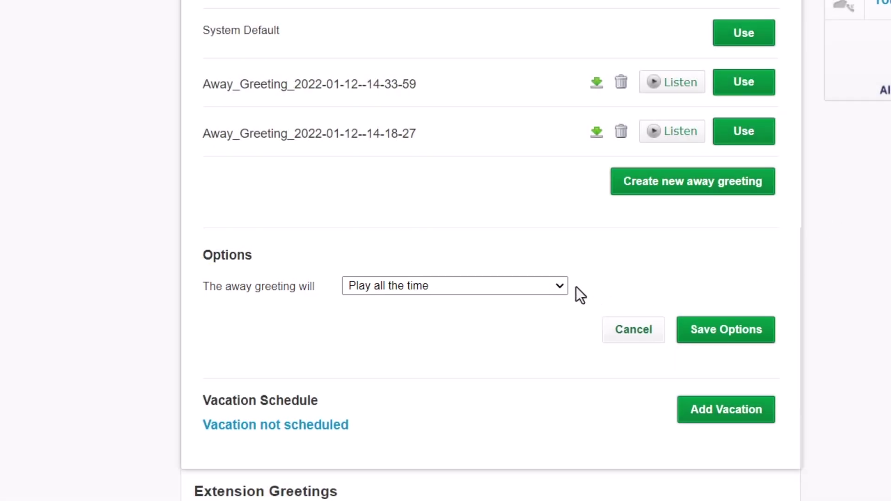
- Set the account away greeting to play when we are closed or on vacation
click(560, 286)
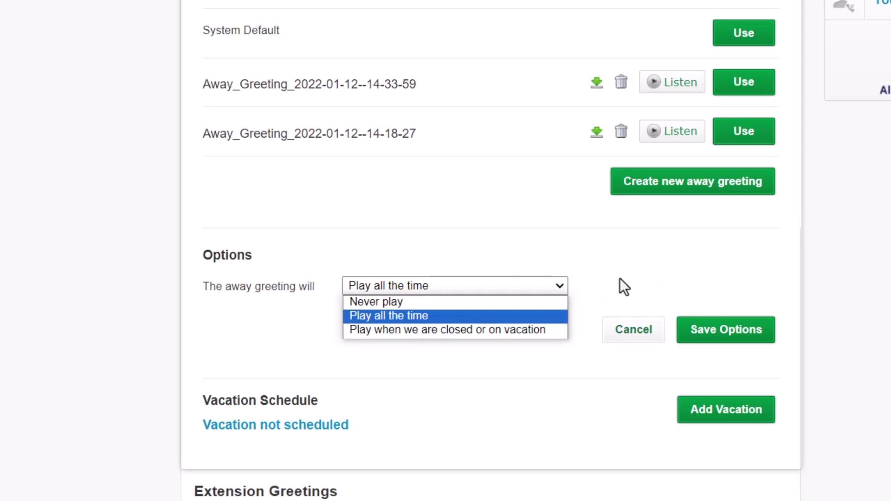
click(545, 334)
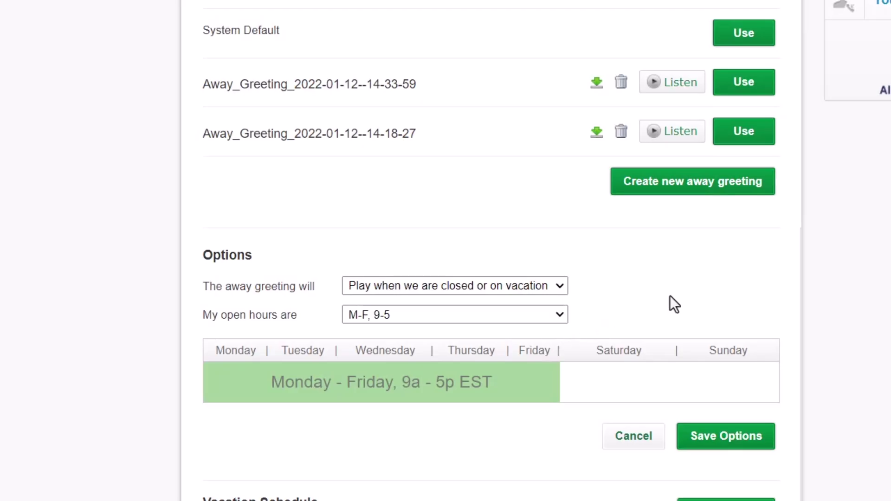
scroll(706, 298, down, 2)
scroll(875, 323, down, 2)
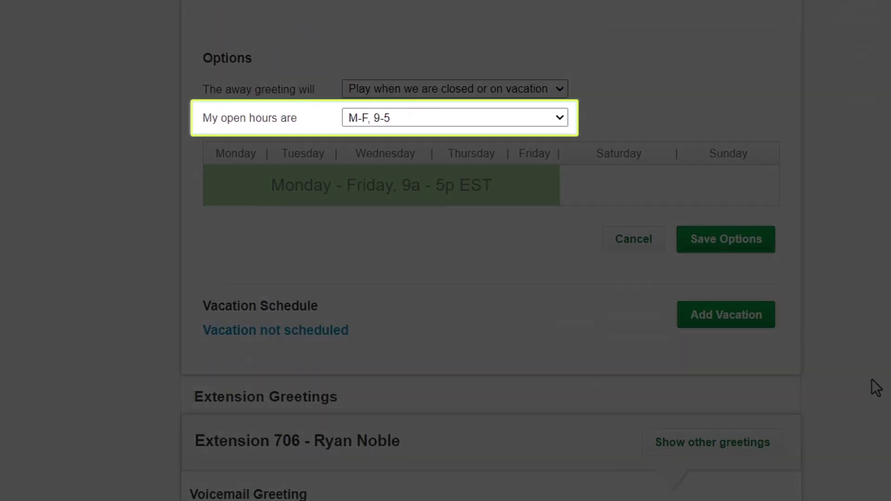
scroll(876, 344, up, 2)
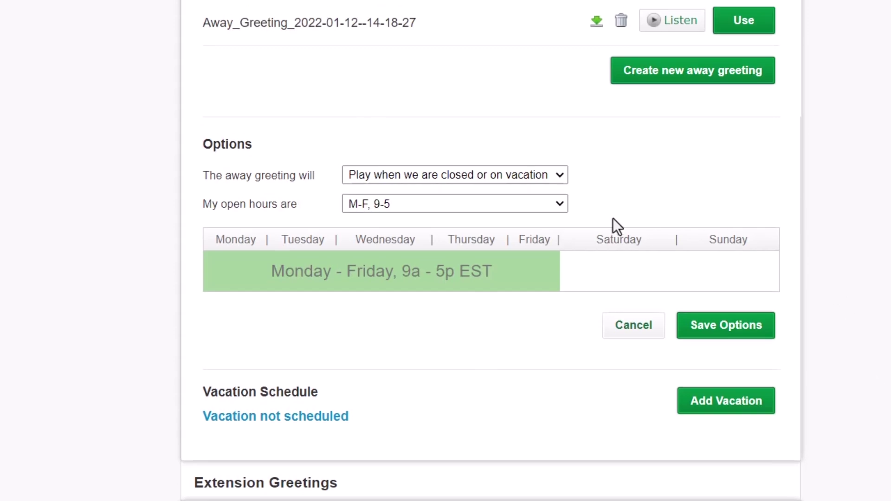
- Switch the account's open hours to Custom Schedule and remove Friday's 1:00 PM to 5:00 PM slot
click(559, 206)
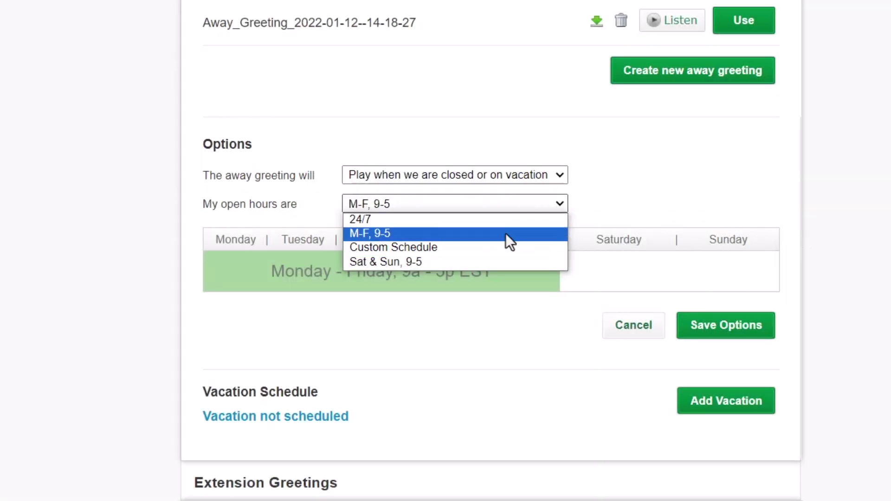
click(481, 247)
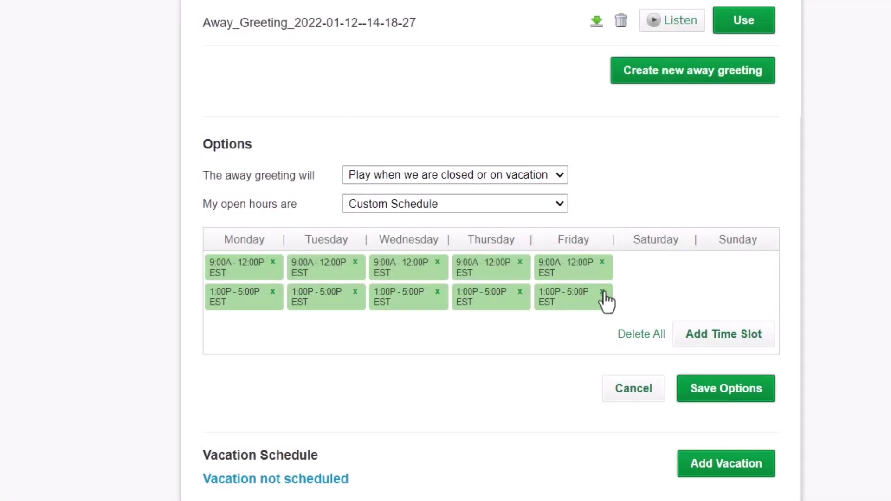
click(603, 292)
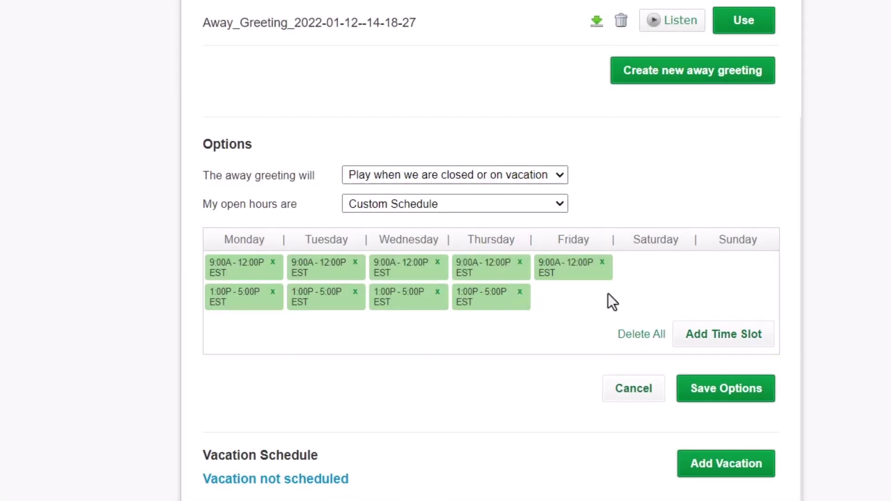
- Add a 9:00 AM to 1:00 PM time slot for Saturday and Sunday, and save the away greeting options
click(697, 335)
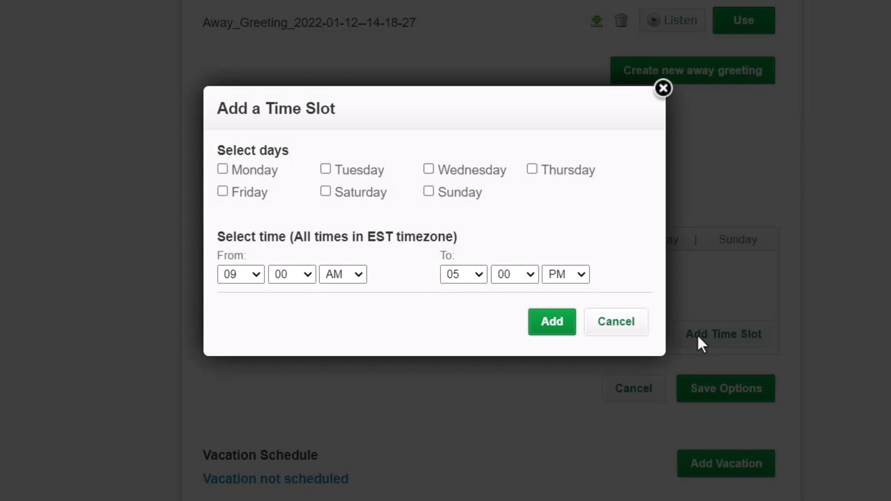
click(325, 192)
click(429, 192)
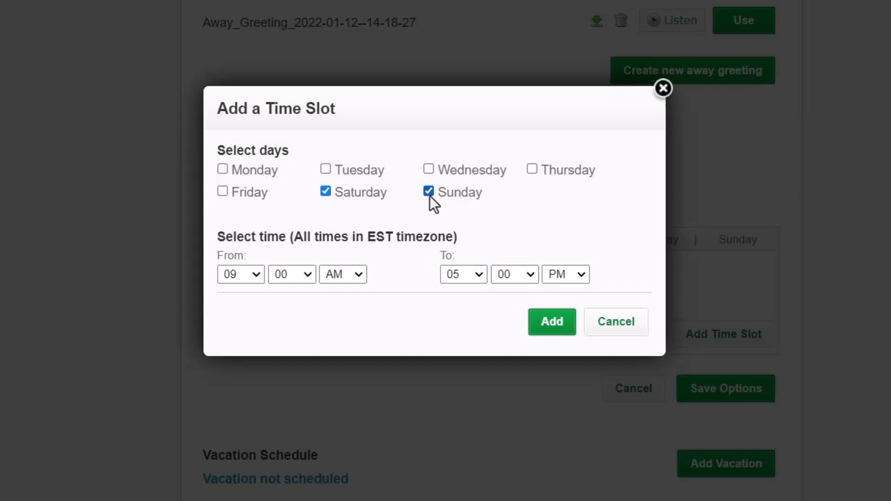
click(476, 277)
click(465, 288)
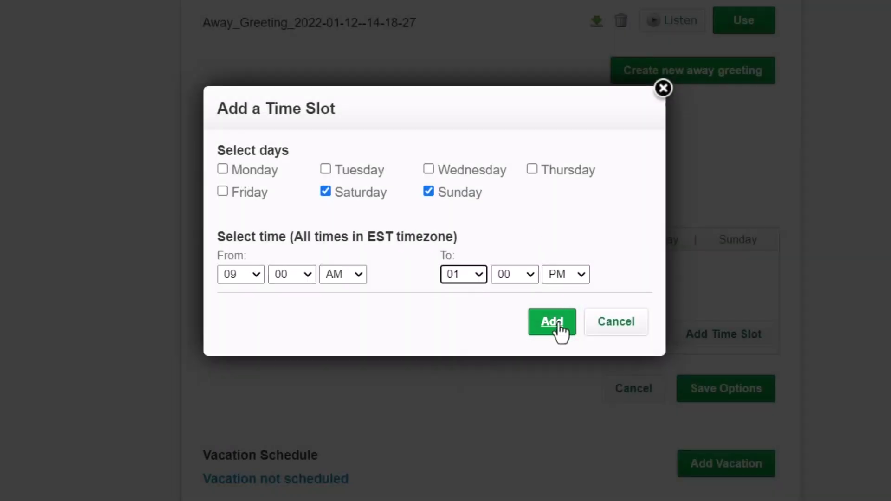
click(559, 329)
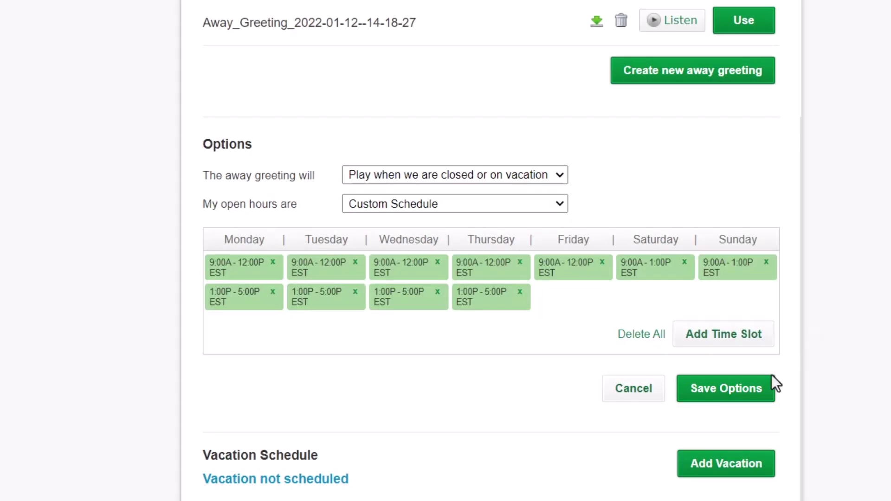
click(770, 376)
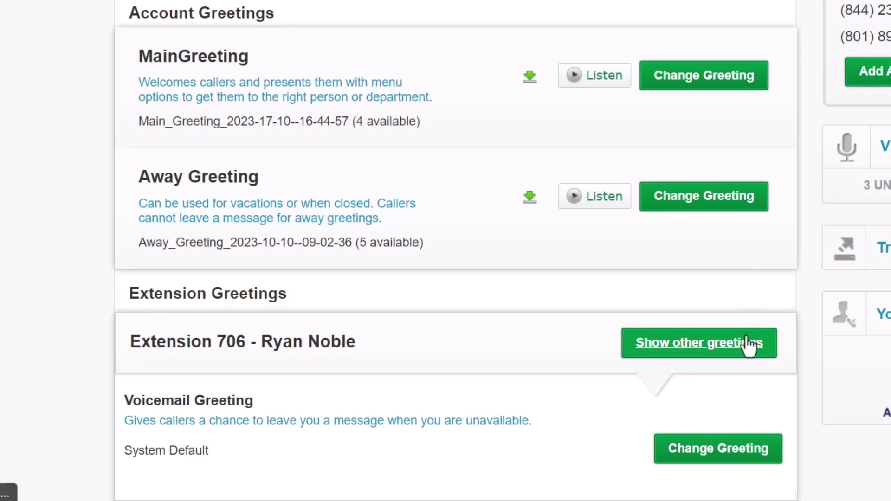
- Show the other greetings of extension 706 and use its custom recording as the extension's away greeting
click(641, 344)
scroll(812, 291, down, 15)
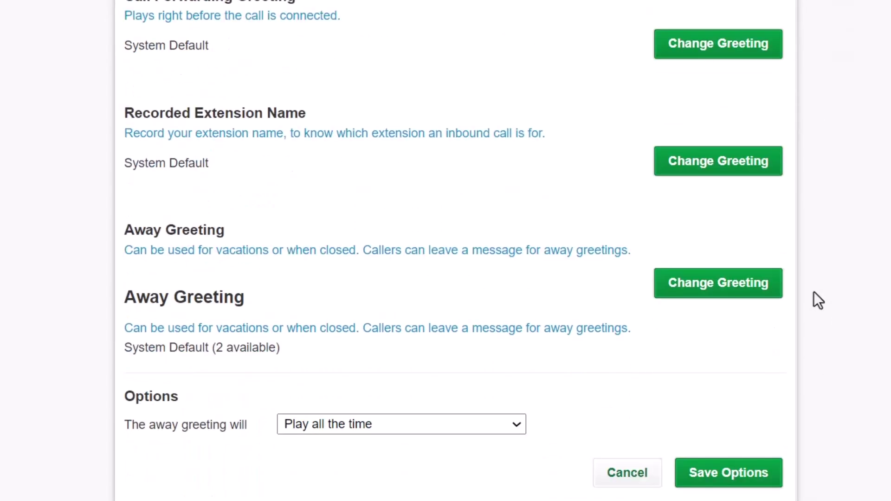
scroll(818, 301, down, 1)
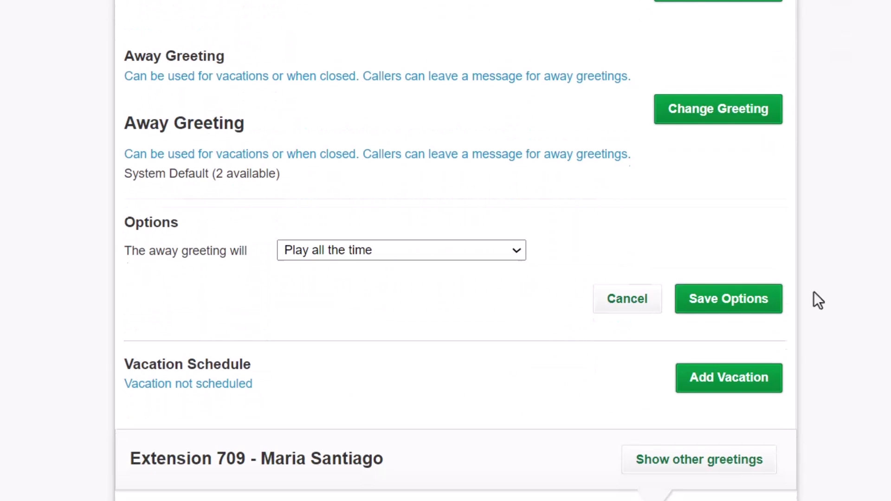
click(721, 118)
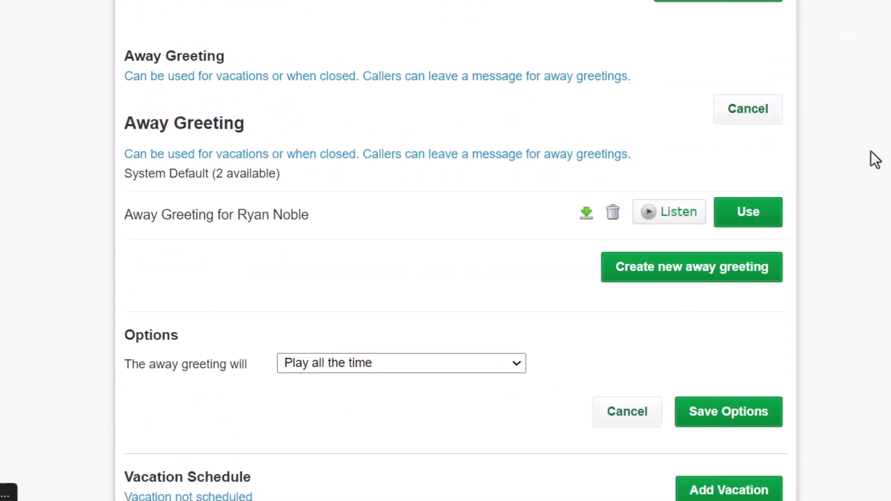
click(768, 214)
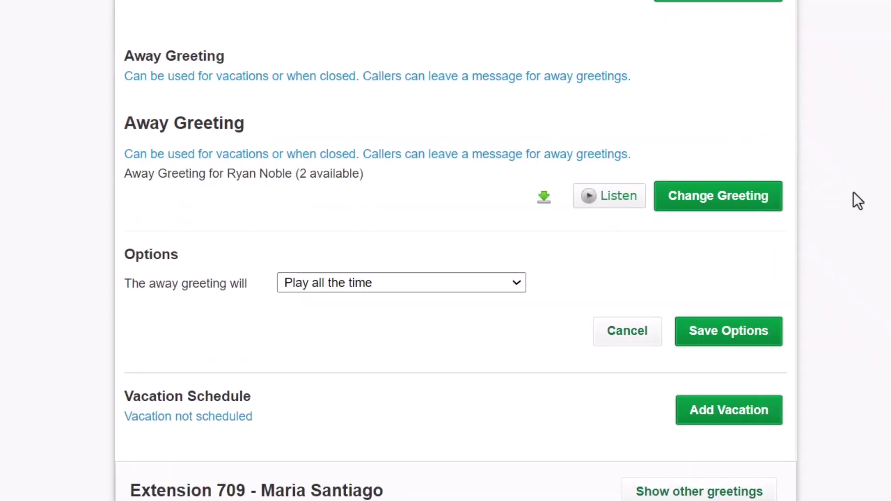
- Set extension 706's away greeting to play when closed or on vacation, with open hours on Custom Schedule, and save the options
scroll(854, 192, down, 4)
click(498, 111)
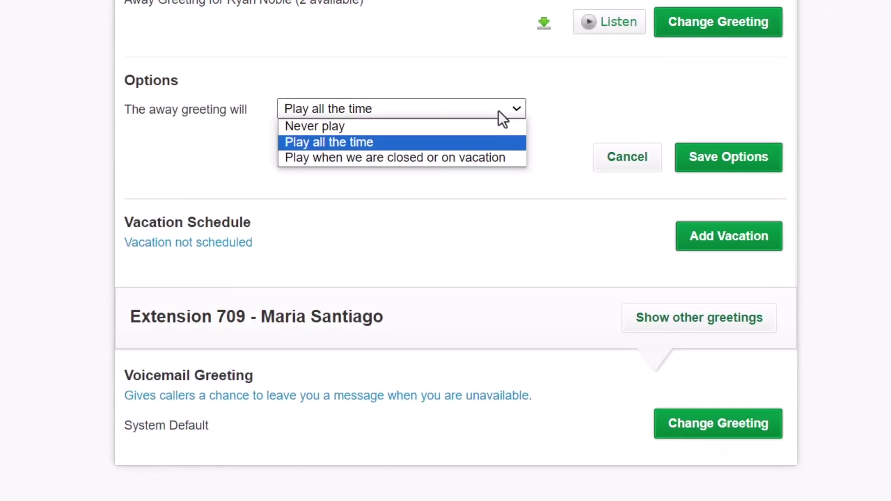
click(476, 158)
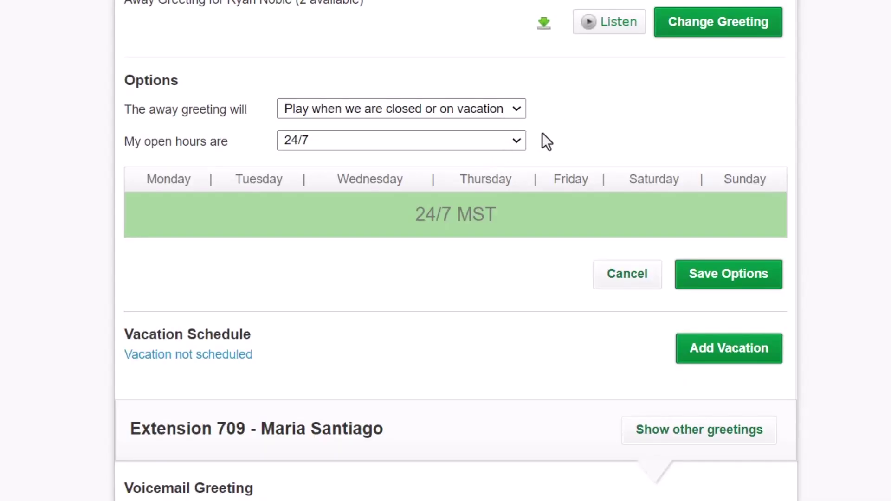
click(520, 142)
click(352, 189)
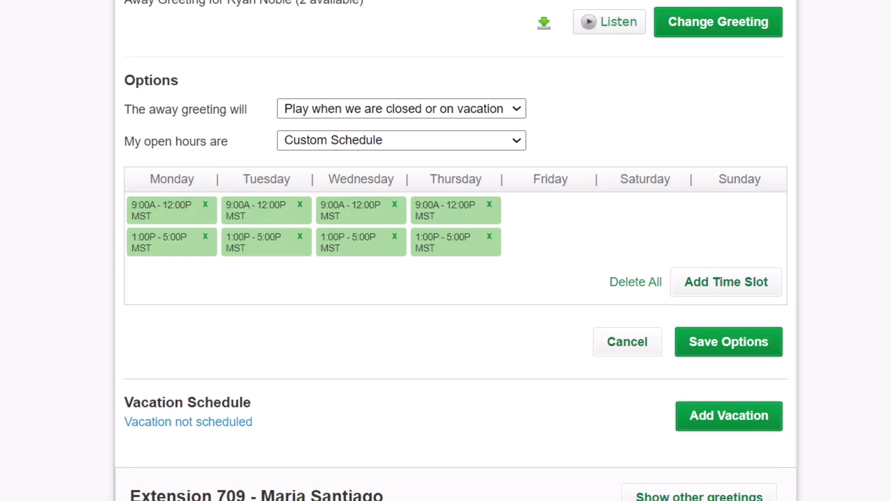
click(729, 343)
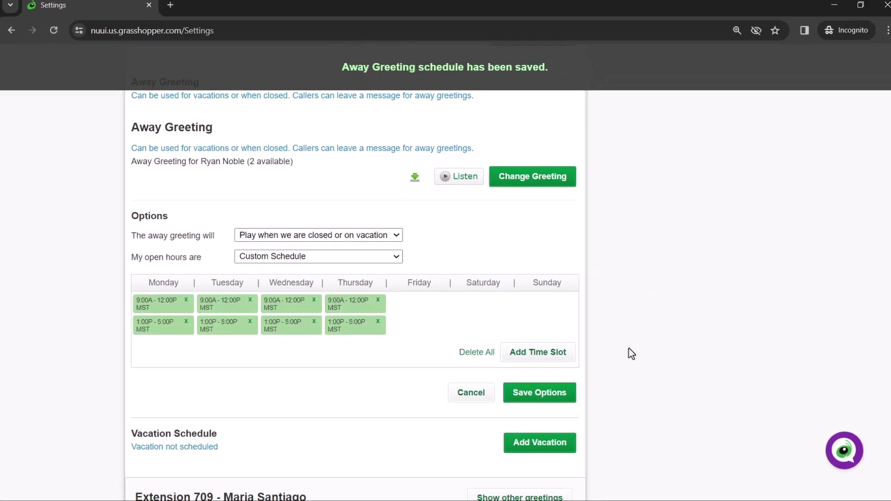